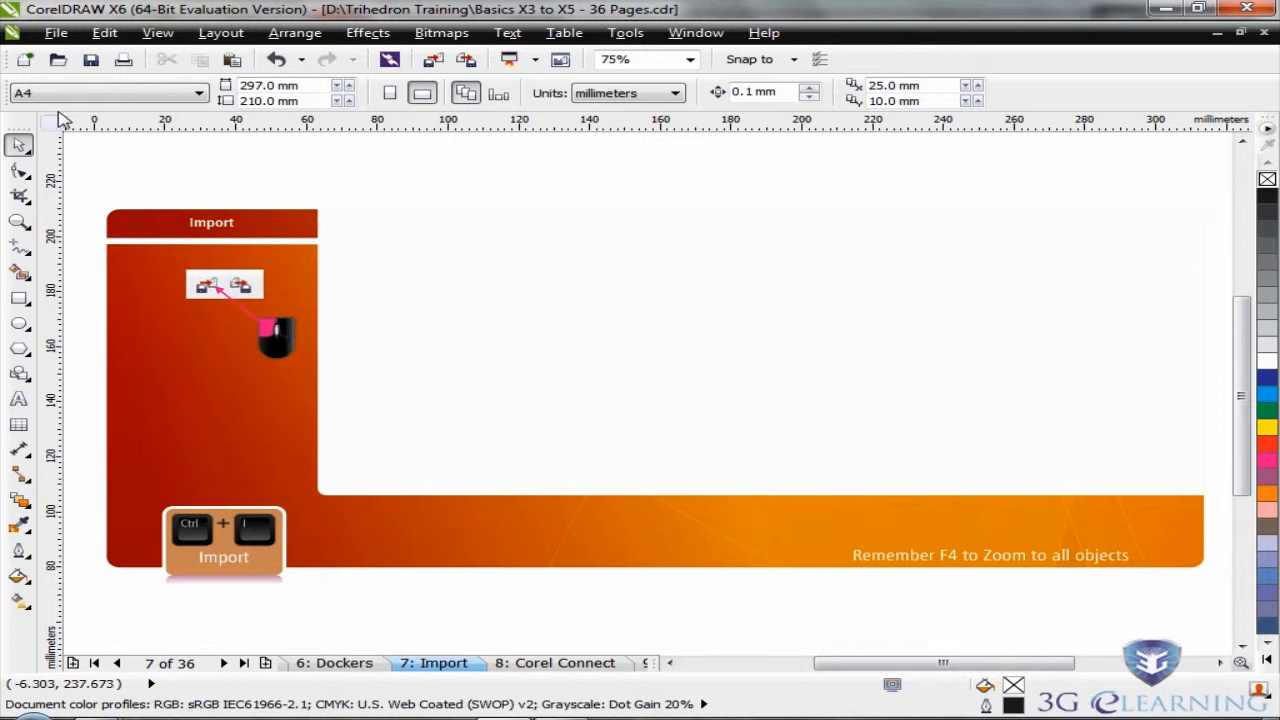
Step: Open the Import dialog and limit the file format to CDR - CorelDRAW (*.cdr)
{"action": "left_click", "coordinate": [55, 32]}
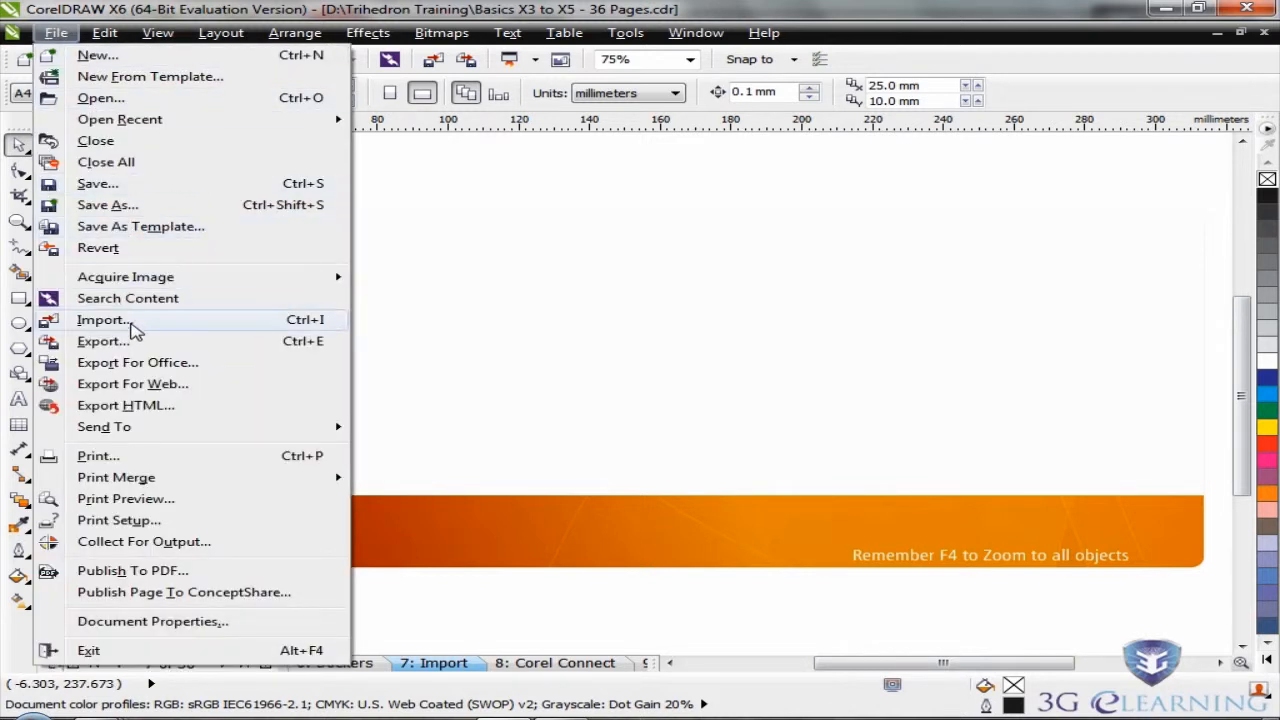
{"action": "left_click", "coordinate": [412, 340]}
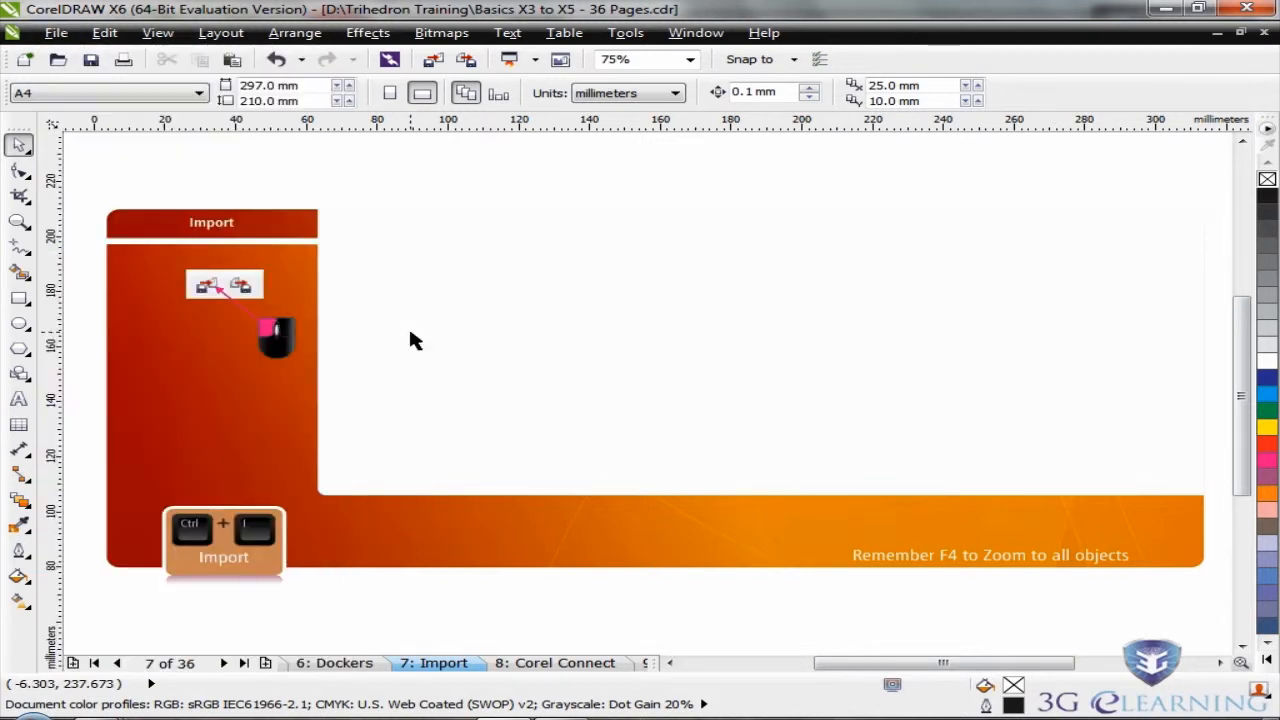
{"action": "left_click", "coordinate": [433, 62]}
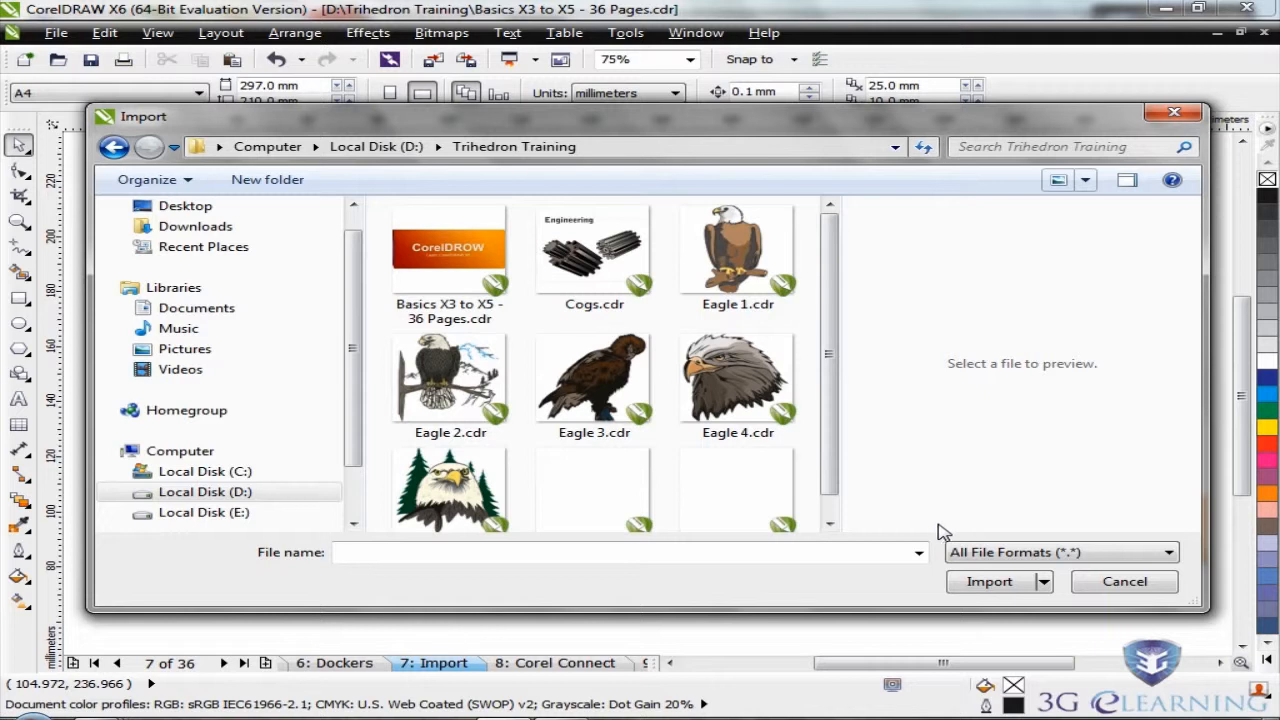
{"action": "left_click", "coordinate": [1169, 555]}
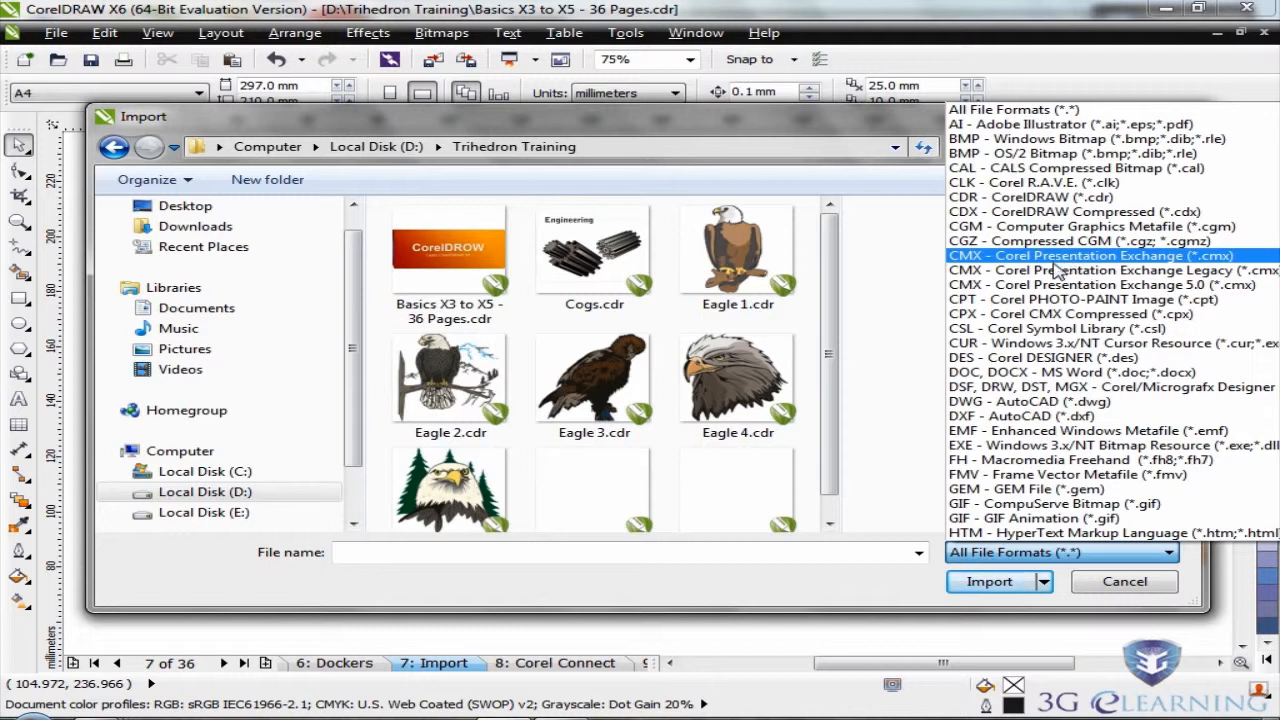
{"action": "scroll", "coordinate": [1095, 268], "scroll_direction": "down", "scroll_amount": 3}
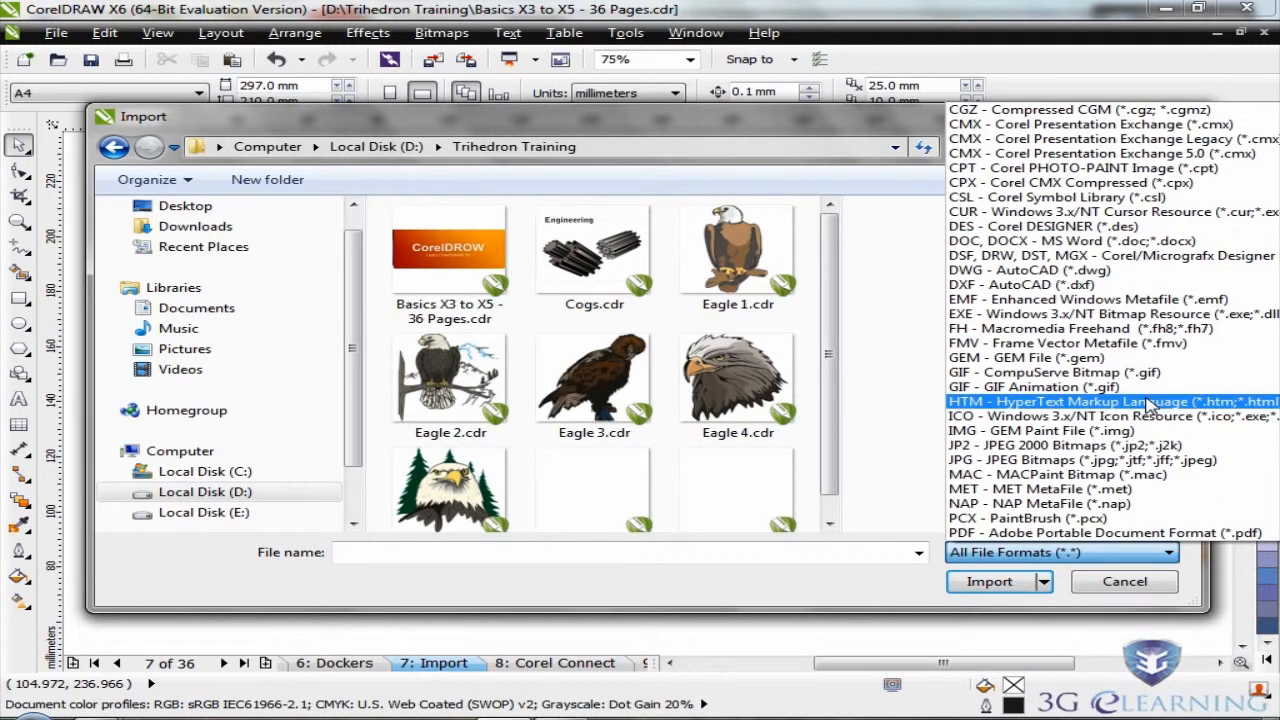
{"action": "scroll", "coordinate": [1148, 405], "scroll_direction": "down", "scroll_amount": 10}
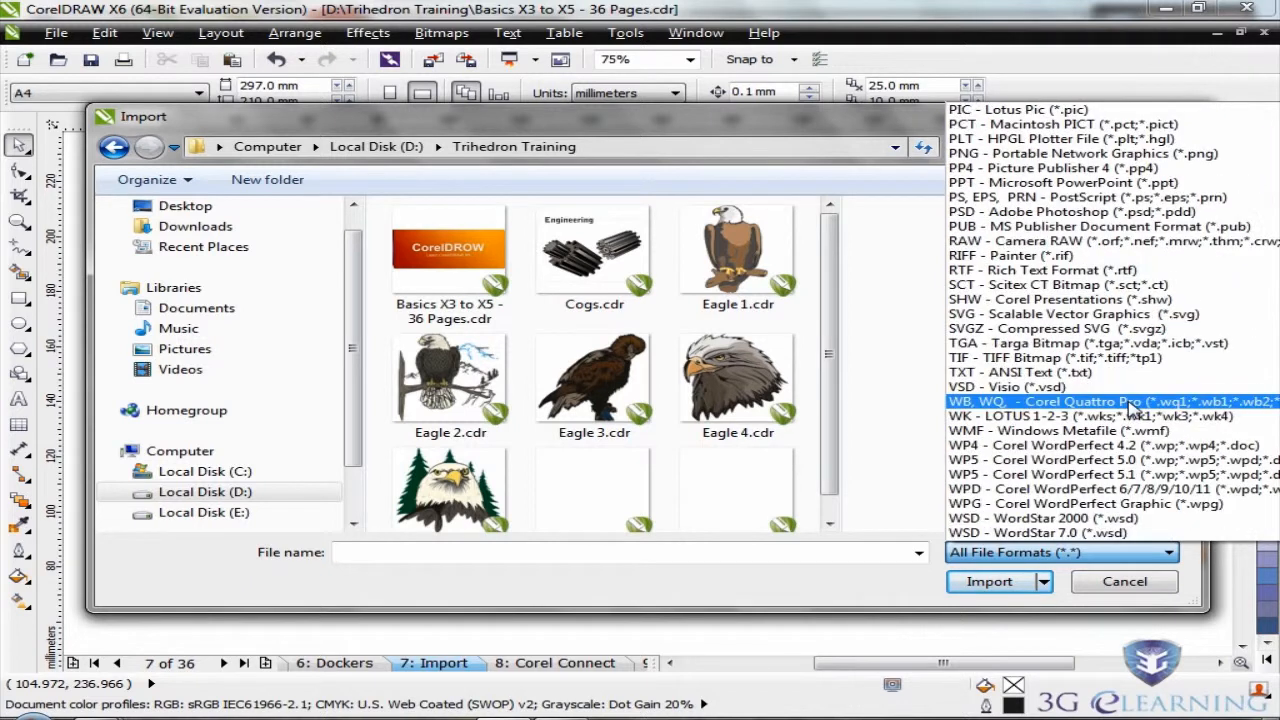
{"action": "scroll", "coordinate": [1133, 408], "scroll_direction": "down", "scroll_amount": 1}
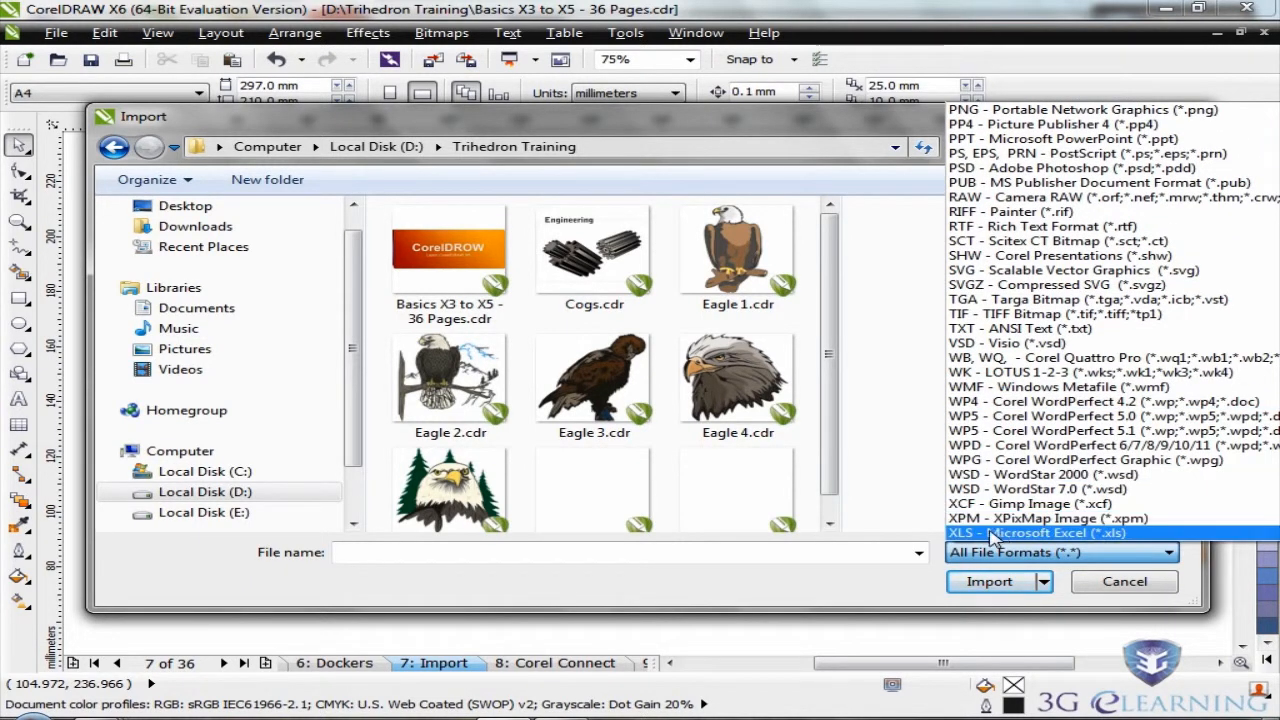
{"action": "scroll", "coordinate": [1105, 500], "scroll_direction": "up", "scroll_amount": 1}
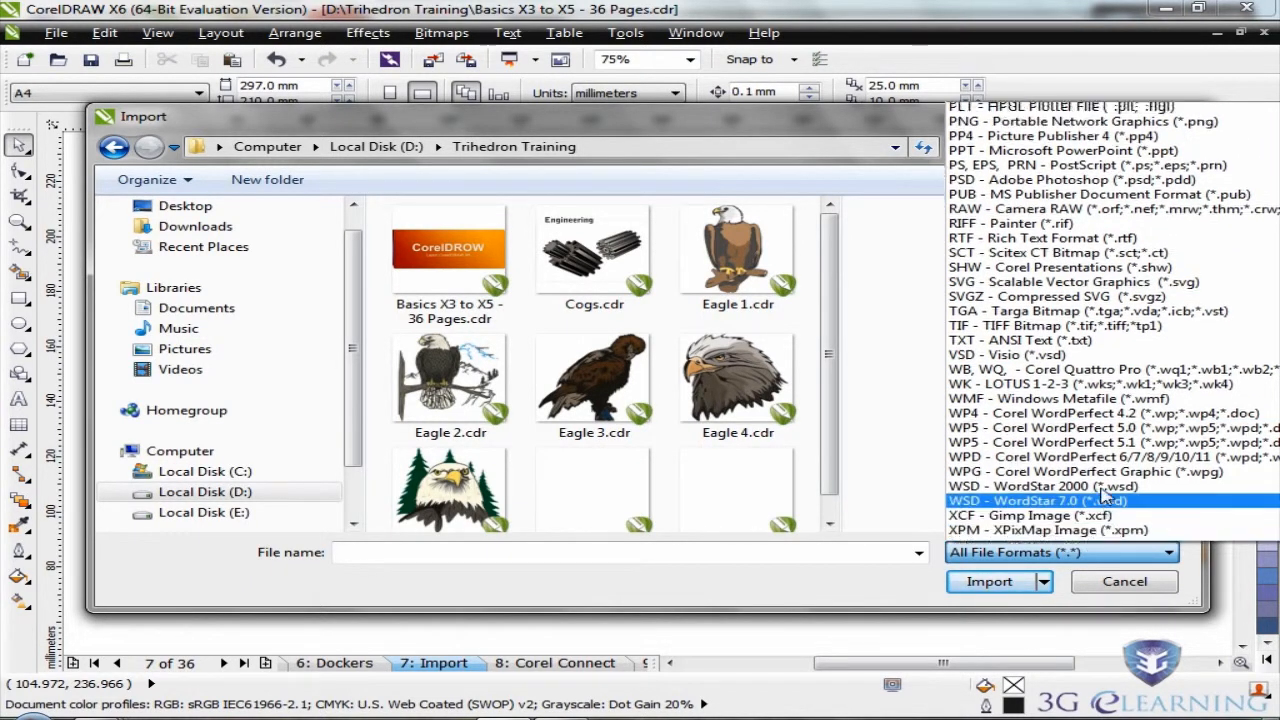
{"action": "scroll", "coordinate": [1105, 500], "scroll_direction": "up", "scroll_amount": 20}
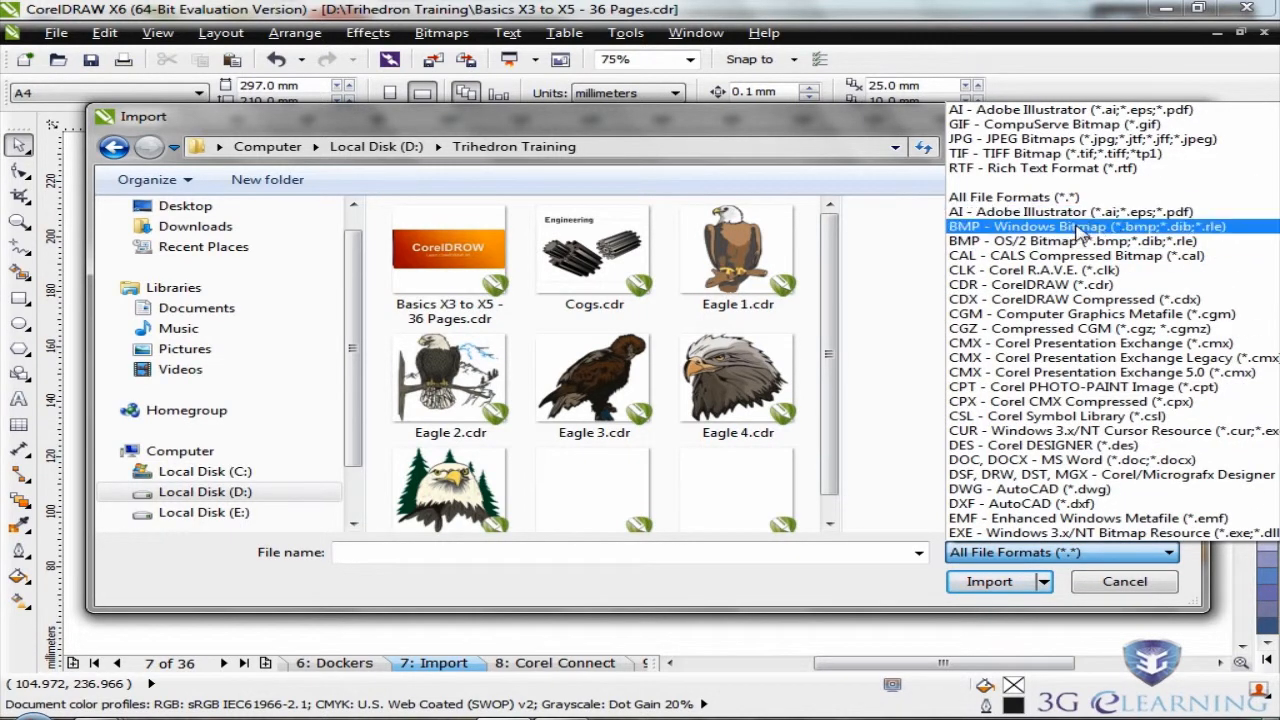
{"action": "scroll", "coordinate": [1068, 258], "scroll_direction": "down", "scroll_amount": 2}
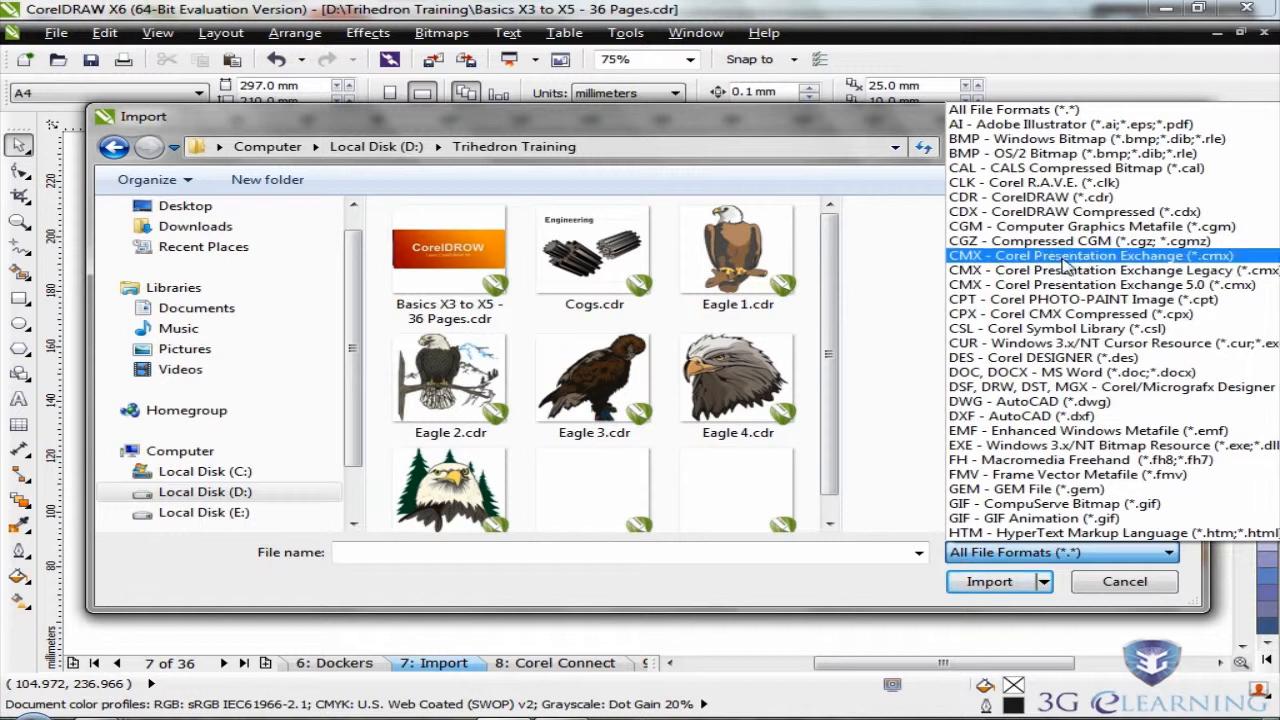
{"action": "left_click", "coordinate": [1030, 198]}
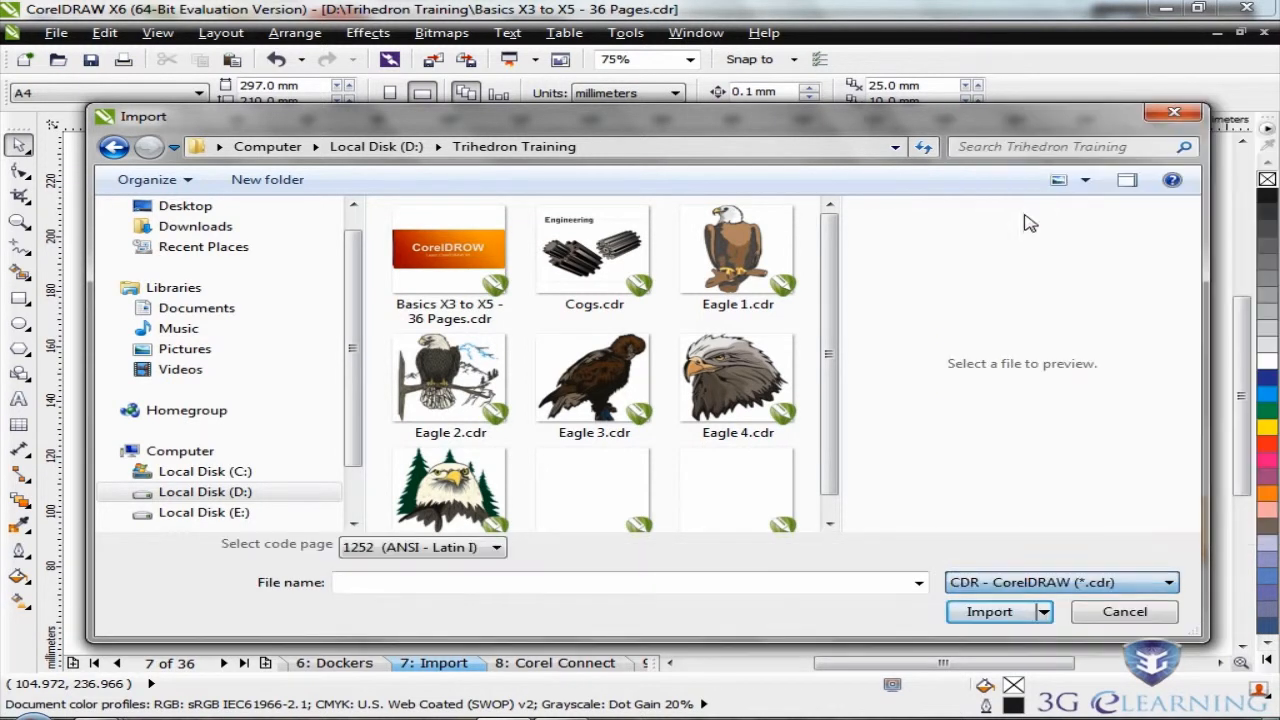
Step: Import Eagle 5.cdr at its original size centred on the page, and delete it again
{"action": "left_click", "coordinate": [436, 488]}
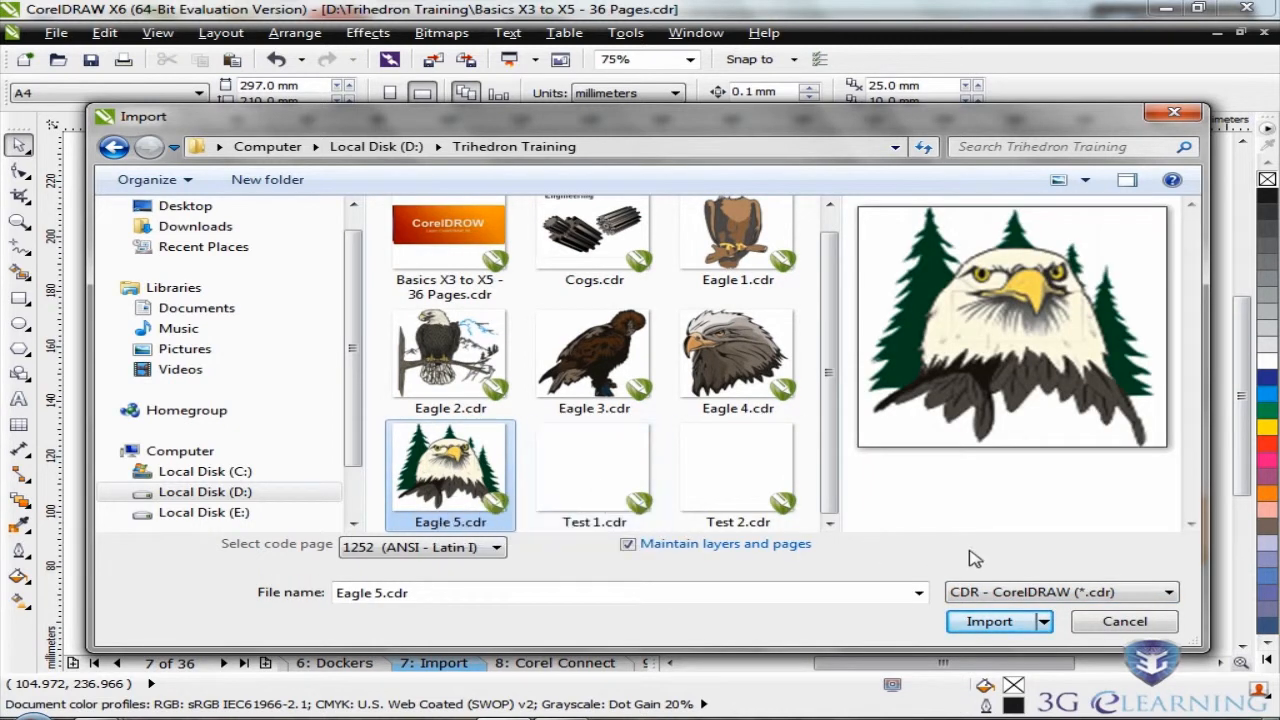
{"action": "left_click", "coordinate": [990, 620]}
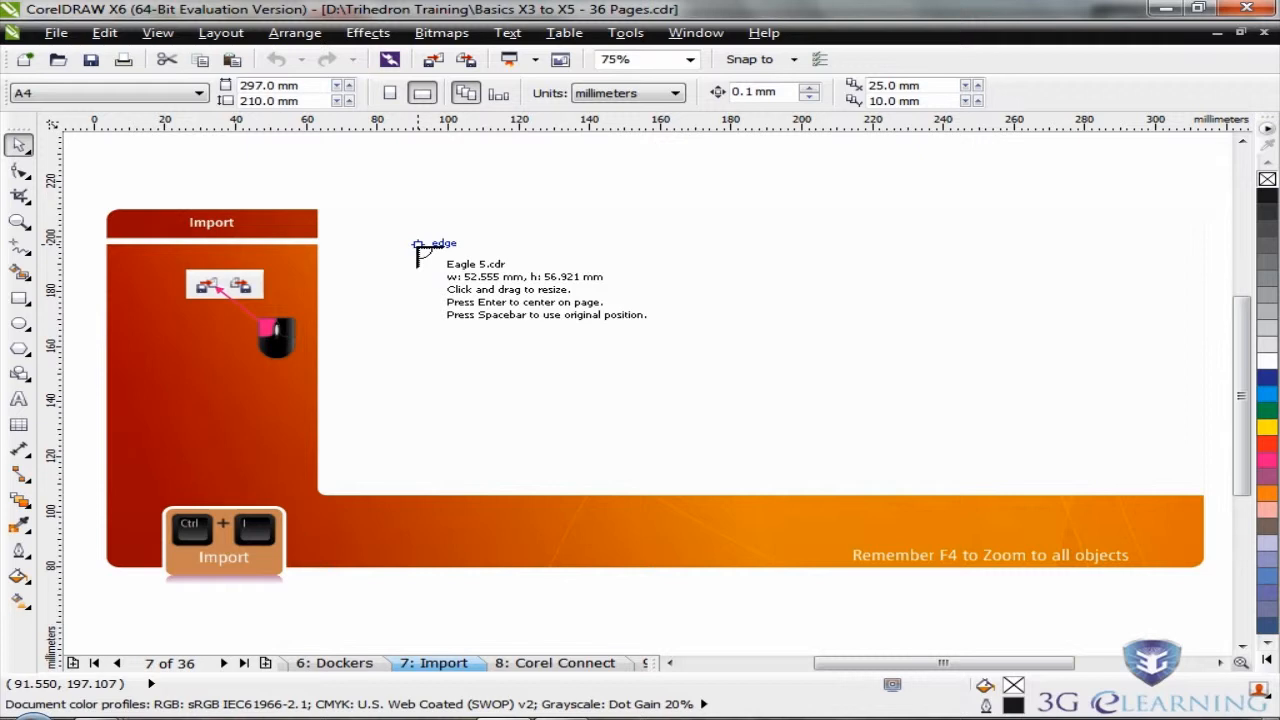
{"action": "key", "text": "Return"}
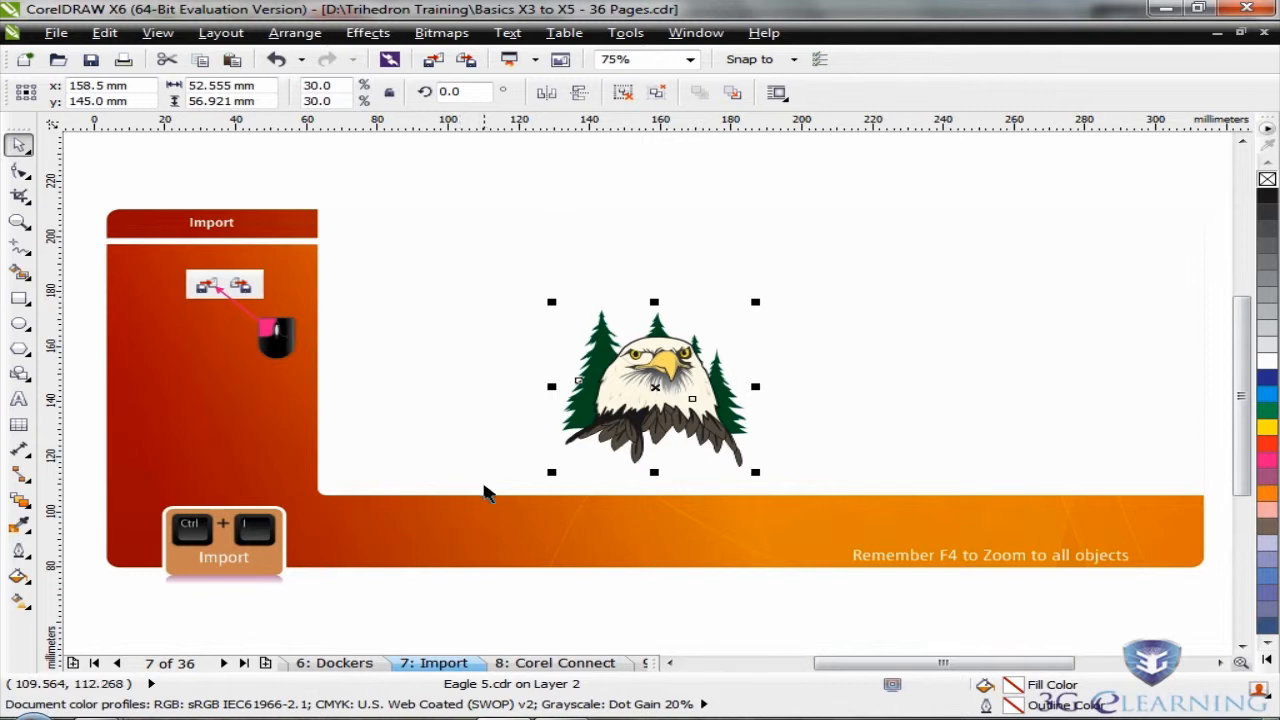
{"action": "key", "text": "Delete"}
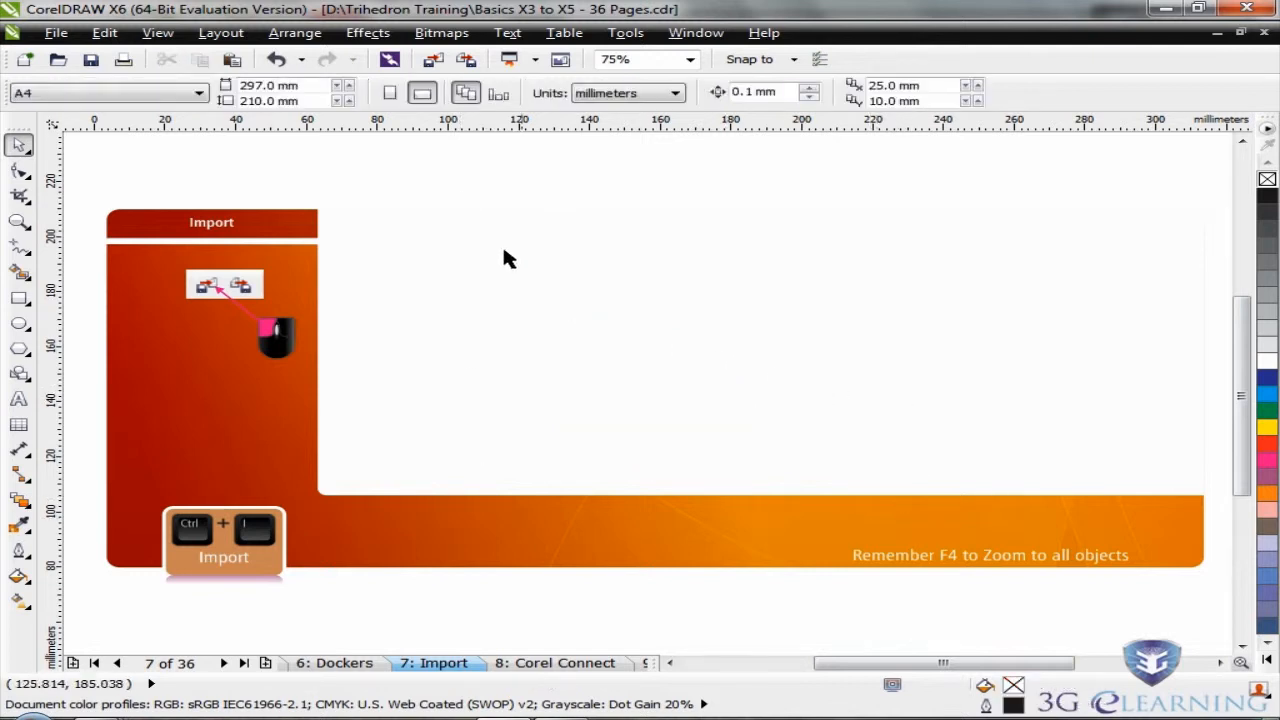
Step: Import Eagle 4.cdr and Eagle 5.cdr together, placing them at original size on opposite sides of the page's white area
{"action": "left_click", "coordinate": [434, 61]}
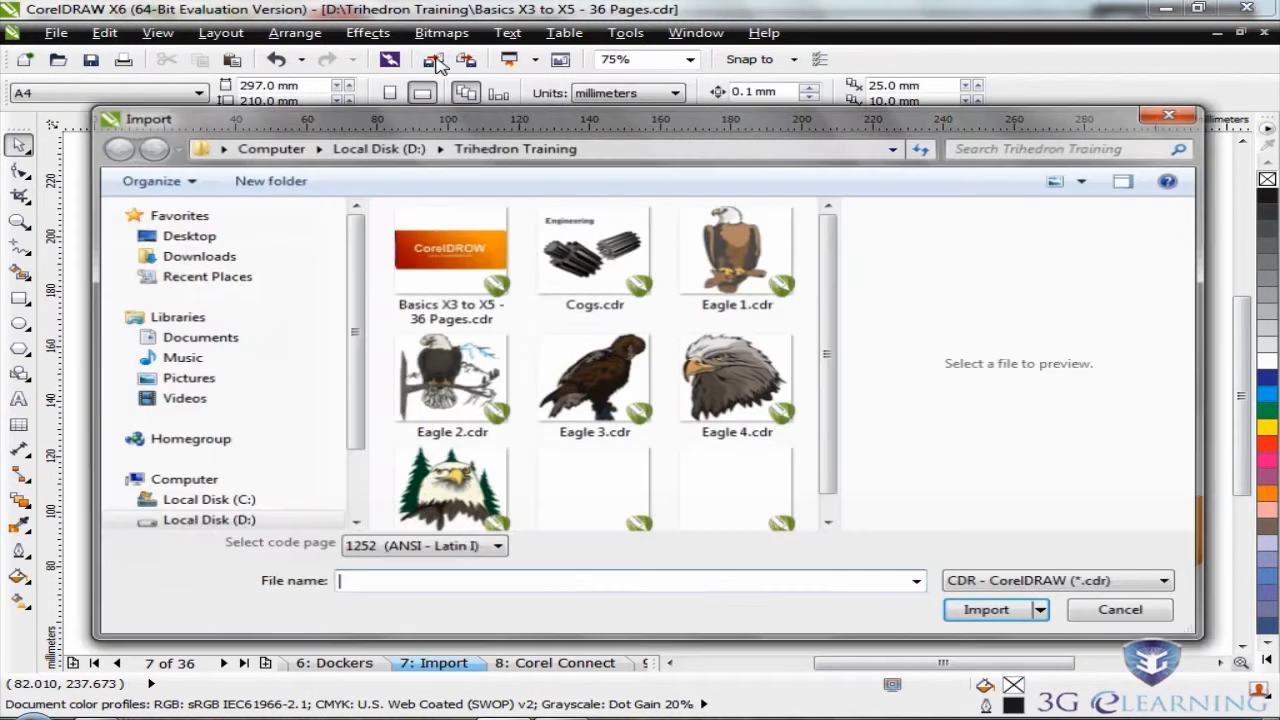
{"action": "left_click", "coordinate": [455, 490]}
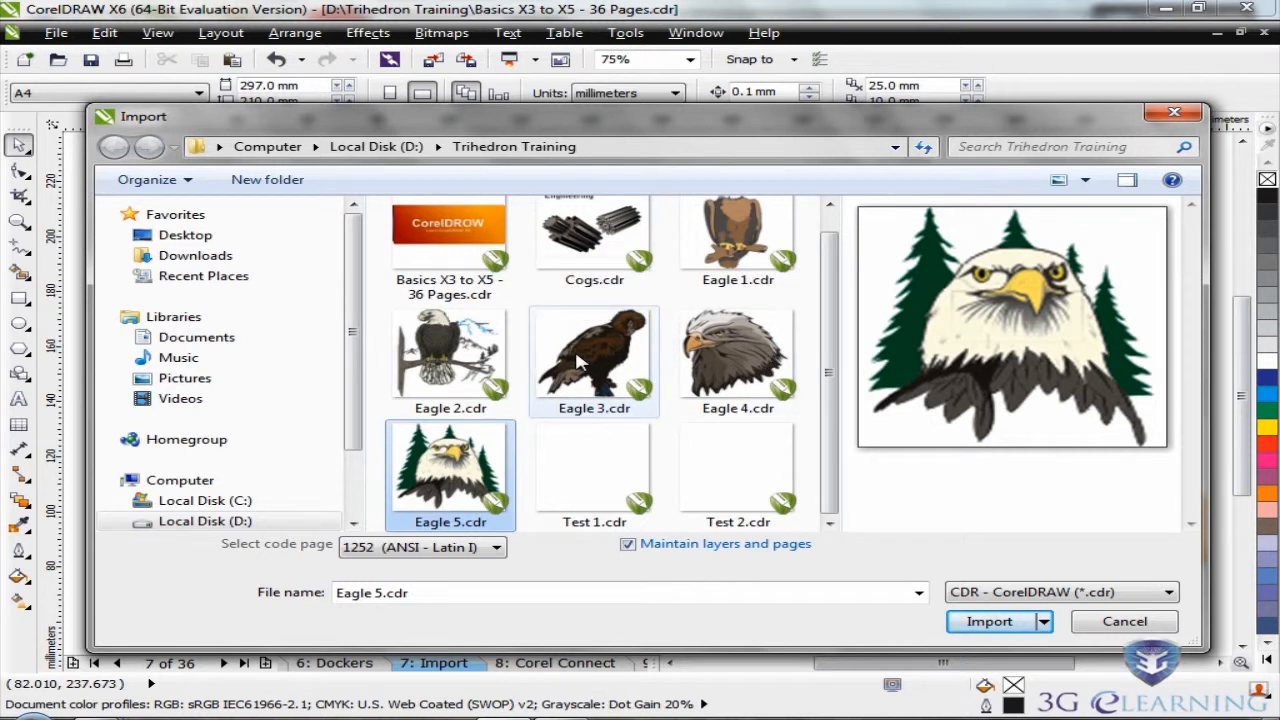
{"action": "left_click", "coordinate": [757, 360], "text": "ctrl"}
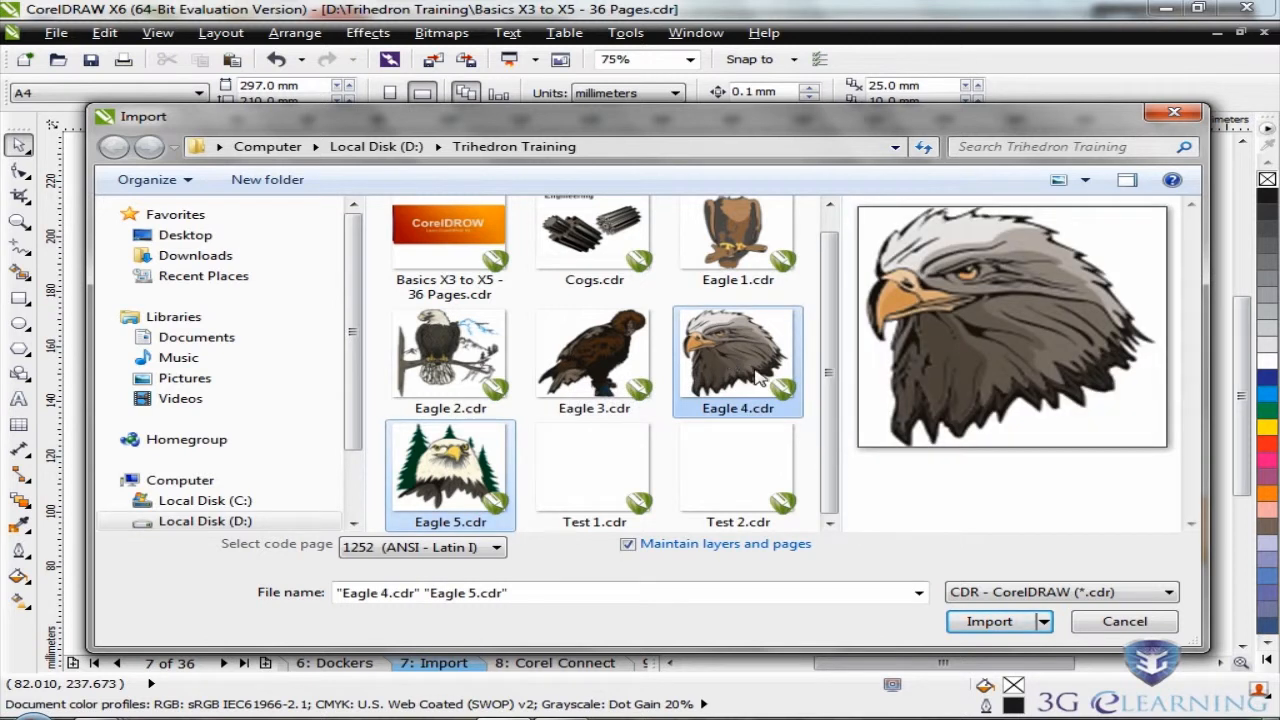
{"action": "left_click", "coordinate": [990, 622]}
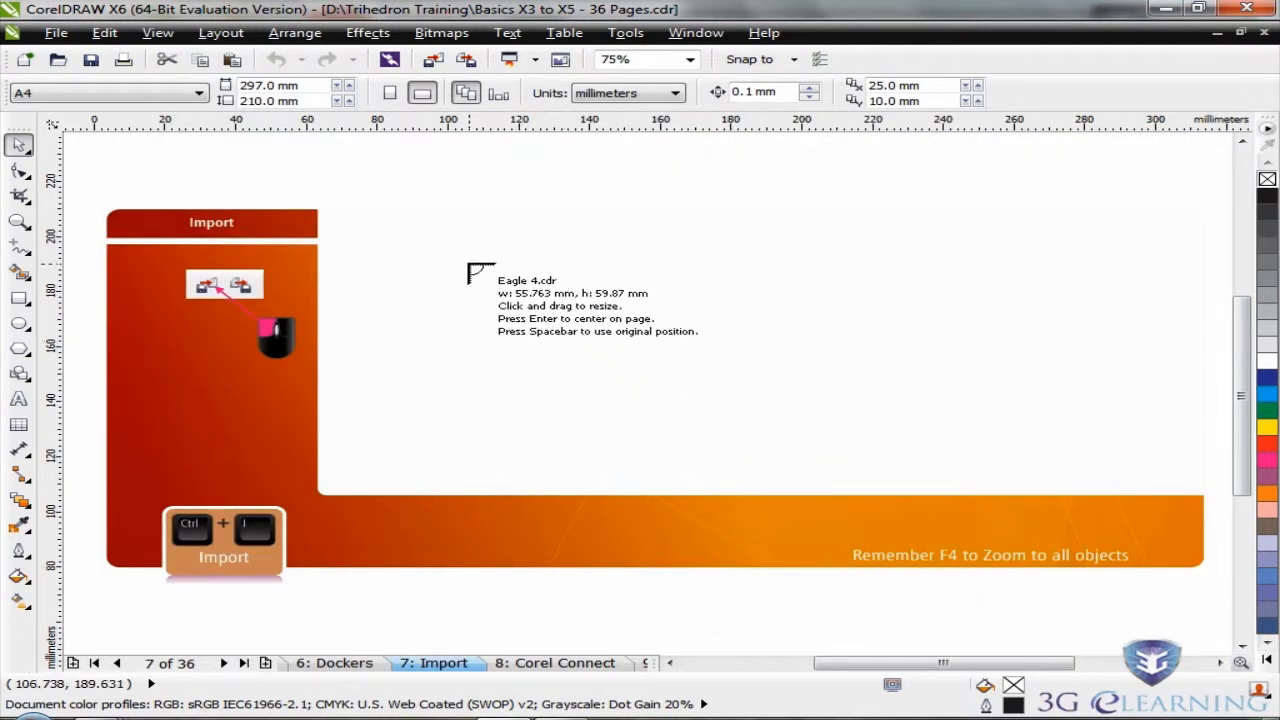
{"action": "left_click", "coordinate": [340, 220]}
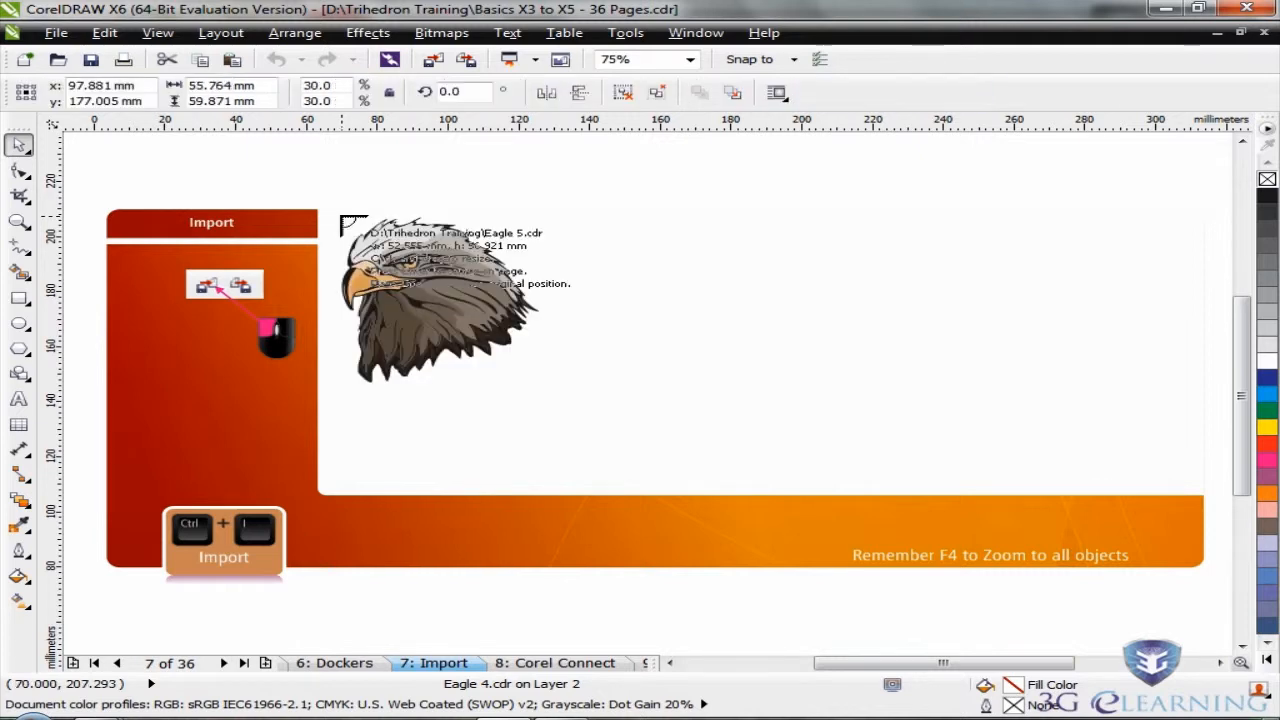
{"action": "left_click", "coordinate": [940, 237]}
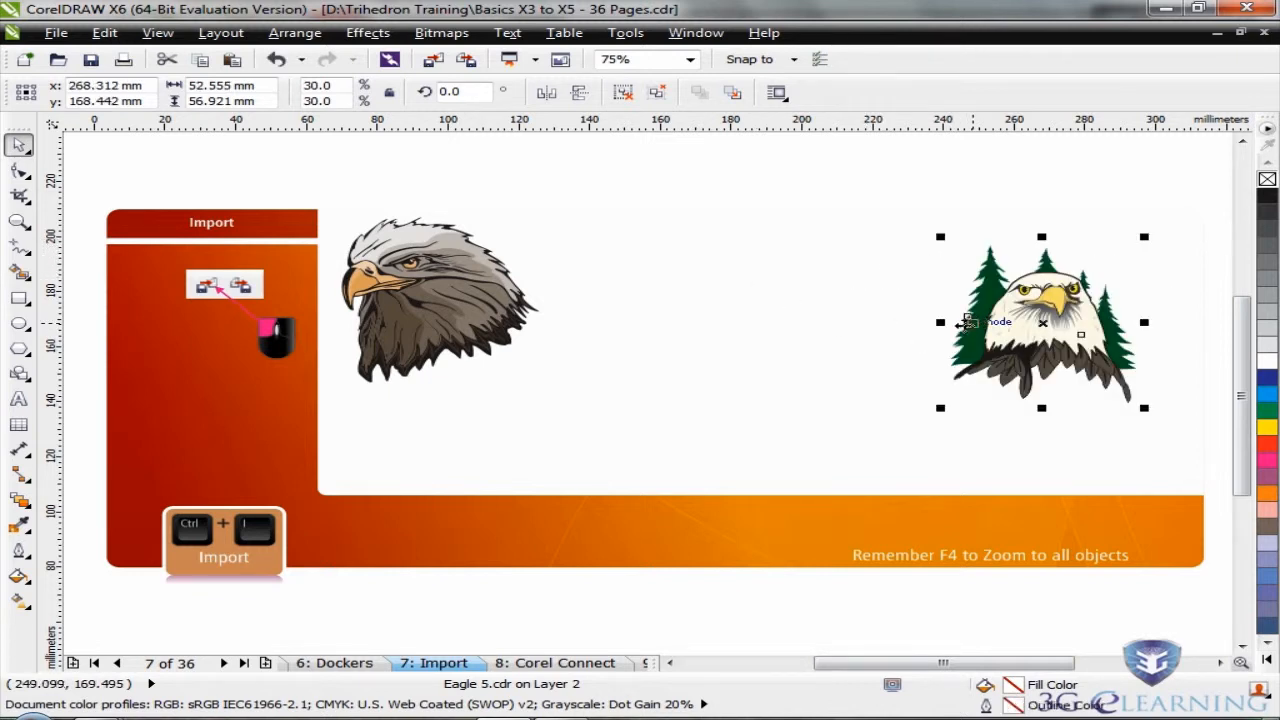
Step: Delete both imported eagle drawings from the Import page
{"action": "key", "text": "Delete"}
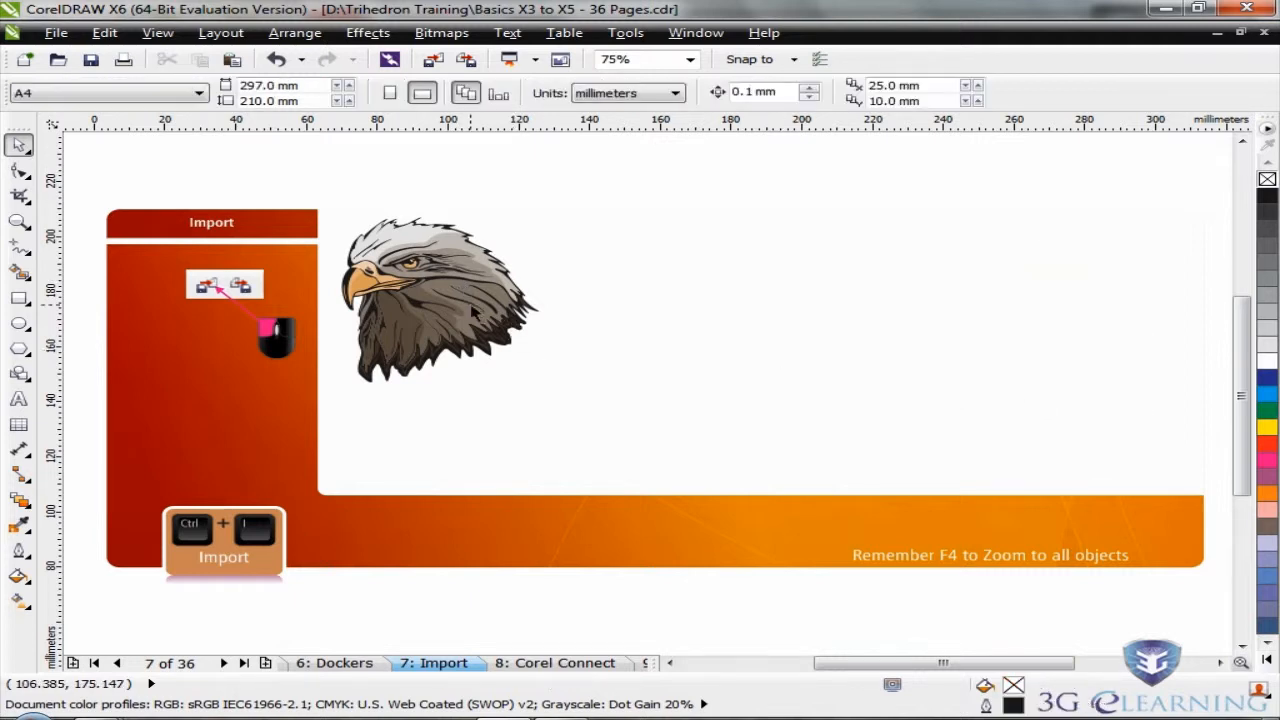
{"action": "left_click", "coordinate": [470, 306]}
{"action": "key", "text": "Delete"}
Step: Import Eagle 1.cdr, Eagle 2.cdr, Eagle 3.cdr, Eagle 4.cdr and Eagle 5.cdr together from the Trihedron Training folder
{"action": "left_click", "coordinate": [434, 62]}
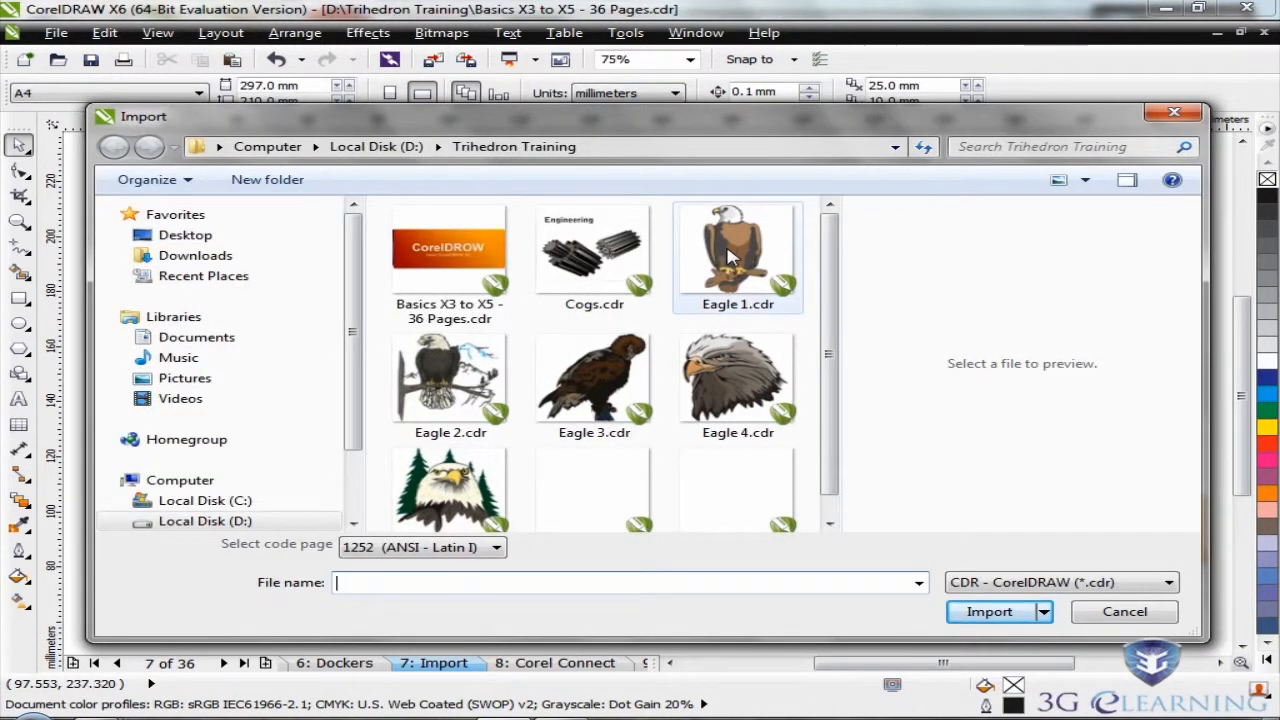
{"action": "left_click", "coordinate": [730, 258]}
{"action": "left_click", "coordinate": [450, 372], "text": "ctrl"}
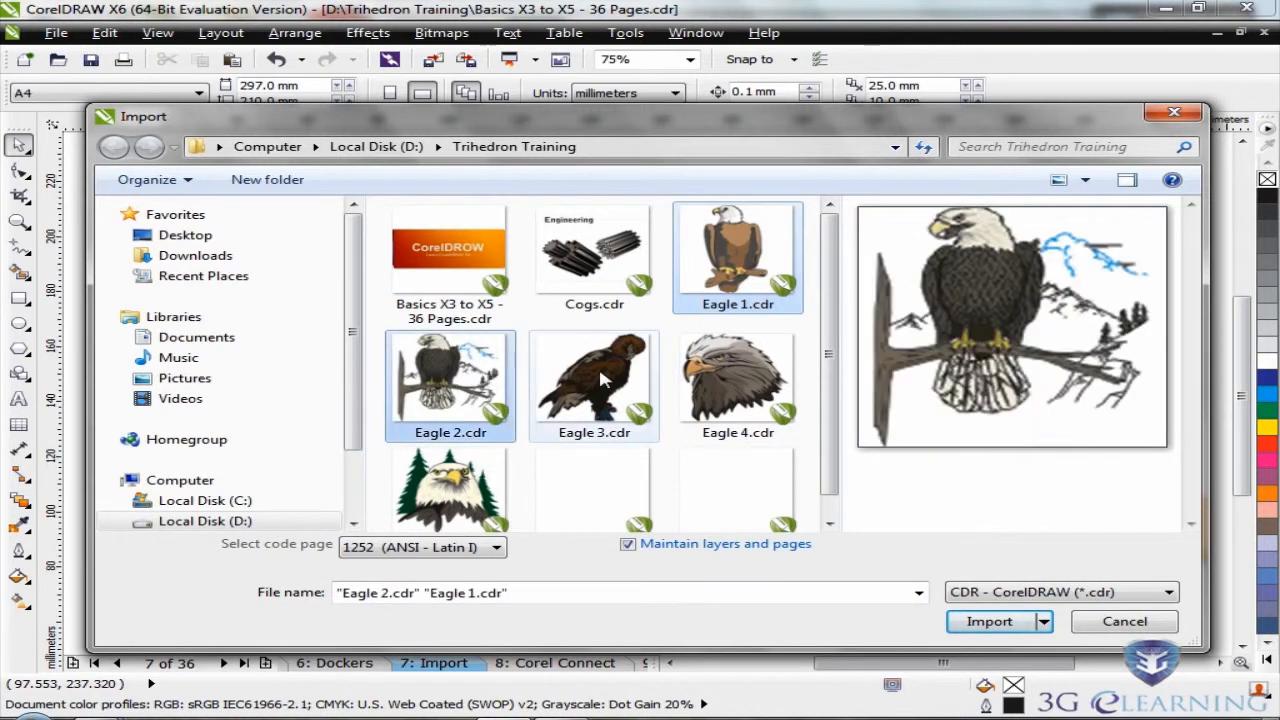
{"action": "left_click", "coordinate": [594, 378], "text": "ctrl"}
{"action": "left_click", "coordinate": [738, 378], "text": "ctrl"}
{"action": "left_click", "coordinate": [452, 486], "text": "ctrl"}
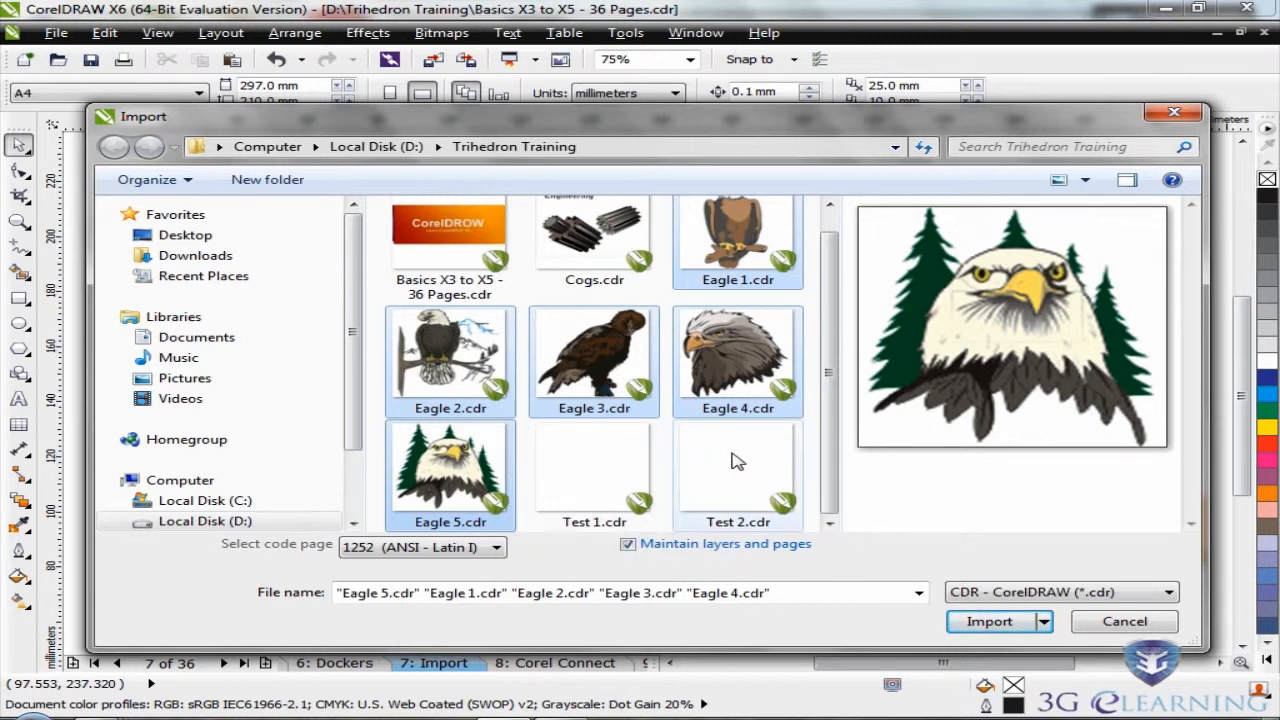
{"action": "left_click", "coordinate": [980, 621]}
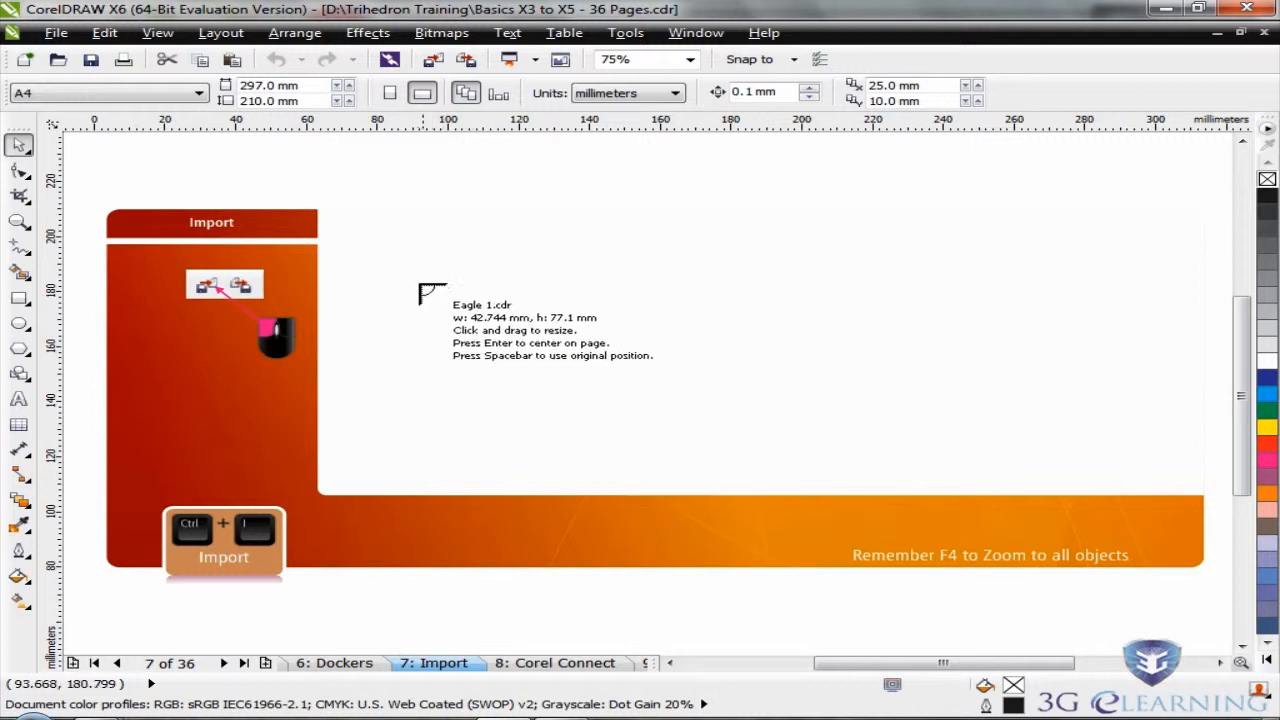
Step: Place Eagles 1 to 4 scaled down in a row, Eagle 1 about 31 × 55 mm, and Eagle 5 below at about 34 × 36 mm
{"action": "left_click_drag", "start_coordinate": [358, 212], "coordinate": [507, 352]}
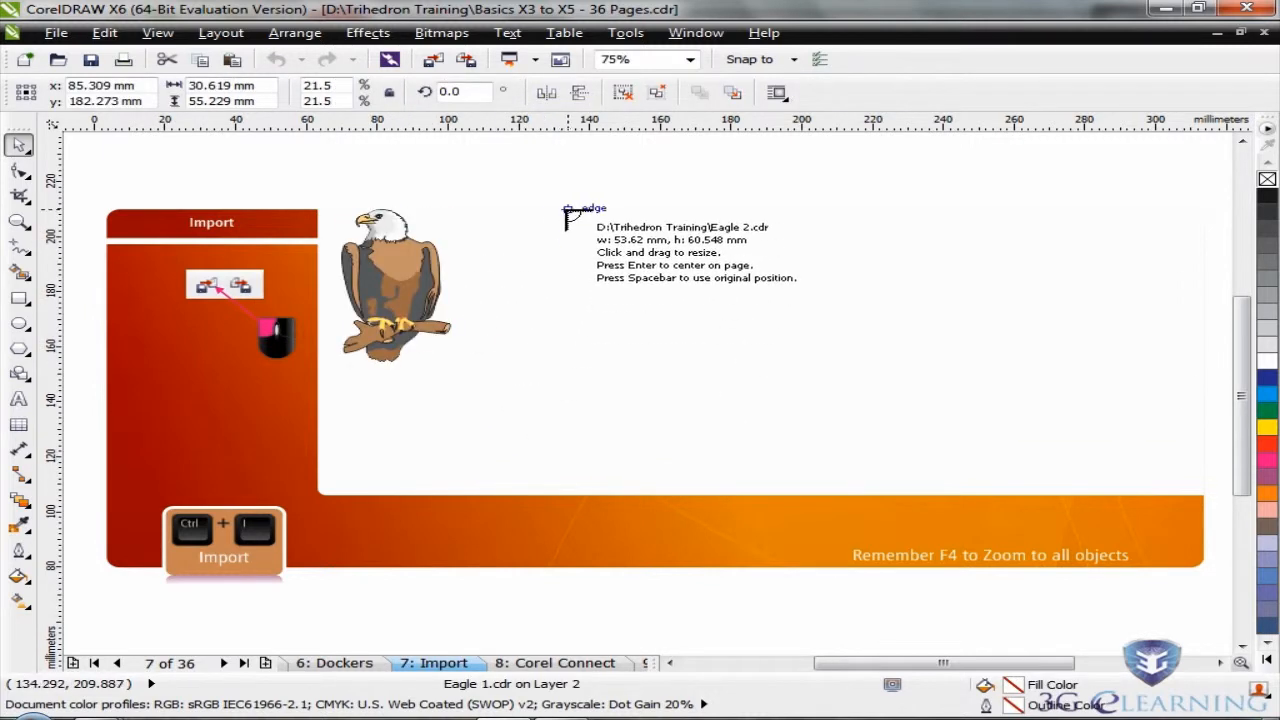
{"action": "left_click_drag", "start_coordinate": [549, 209], "coordinate": [697, 391]}
{"action": "left_click_drag", "start_coordinate": [758, 202], "coordinate": [896, 410]}
{"action": "left_click_drag", "start_coordinate": [999, 197], "coordinate": [1120, 407]}
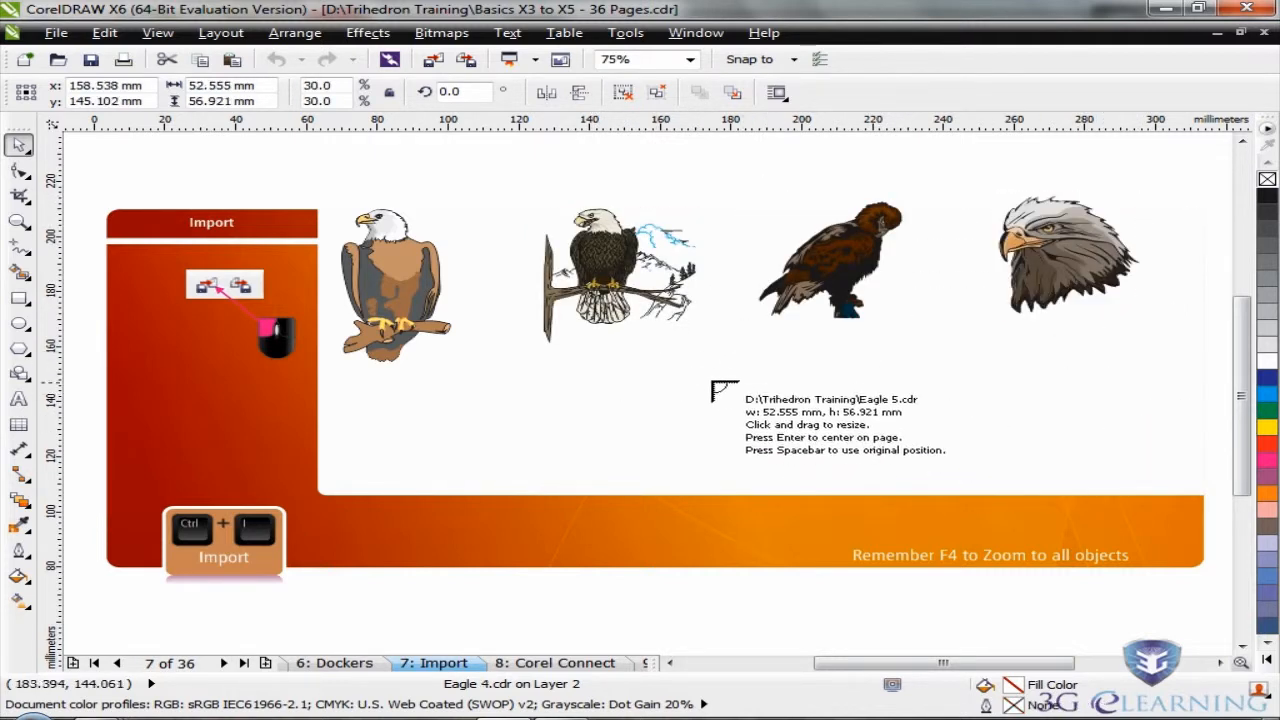
{"action": "left_click_drag", "start_coordinate": [670, 370], "coordinate": [800, 478]}
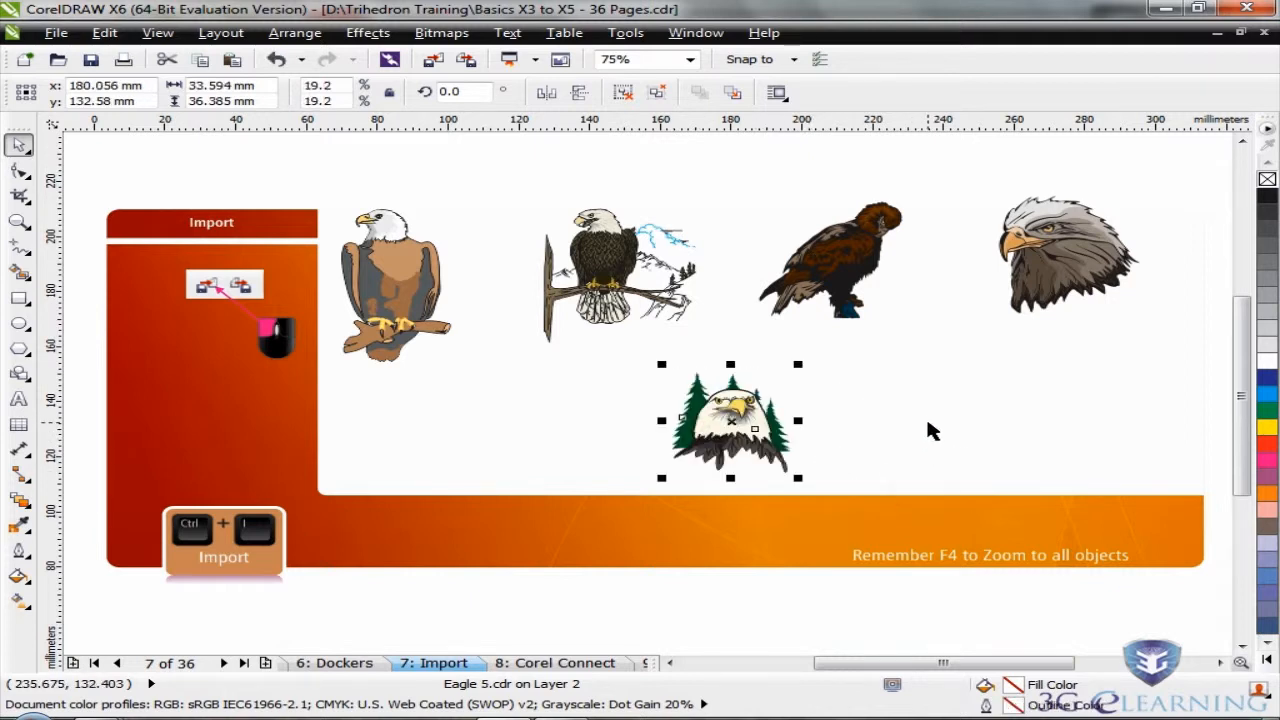